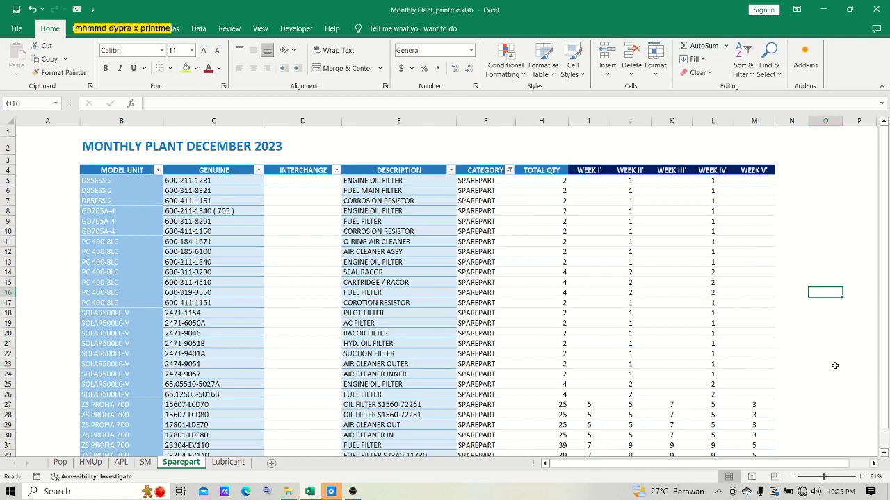
Look through the Sparepart sheet's December 2023 list, from model units and part numbers to descriptions and total quantities
mouse_move(517, 330)
mouse_move(473, 376)
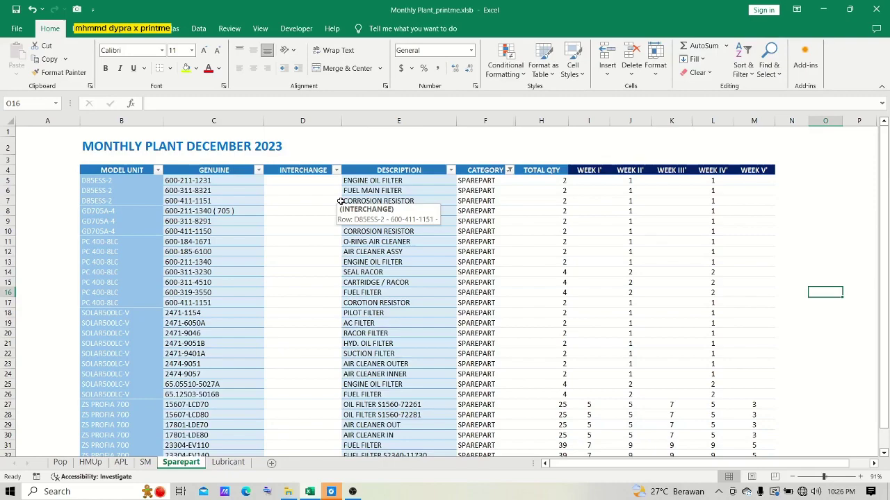
scroll(287, 427, "down", 12)
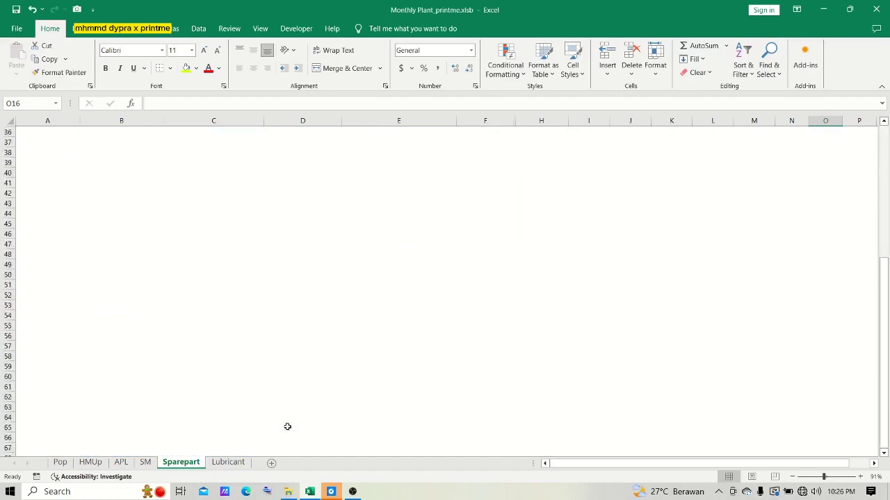
scroll(287, 426, "up", 12)
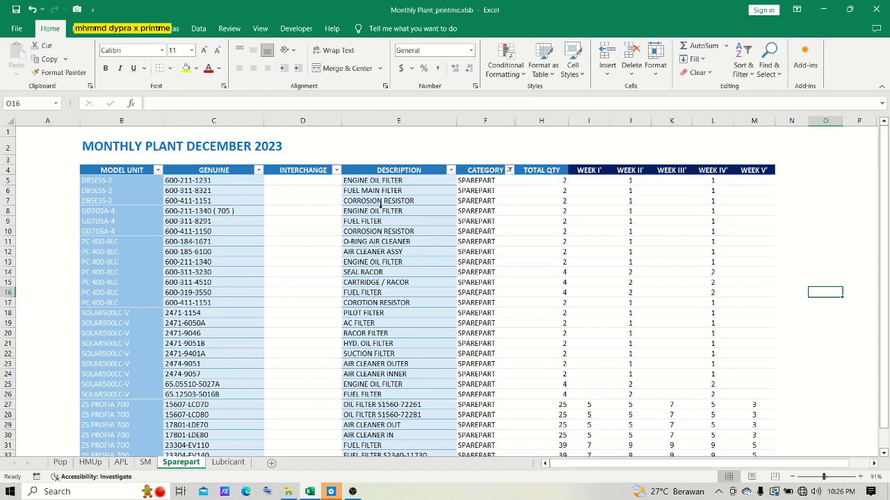
scroll(362, 367, "down", 5)
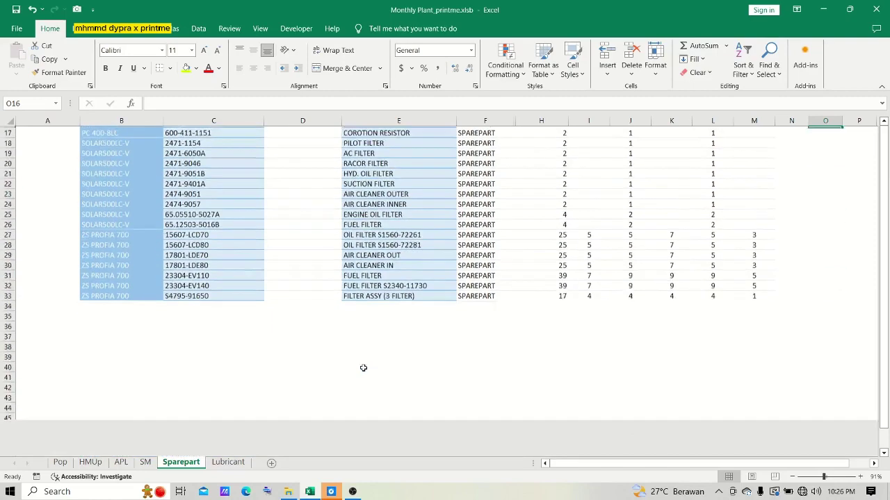
scroll(362, 368, "down", 3)
scroll(363, 368, "up", 9)
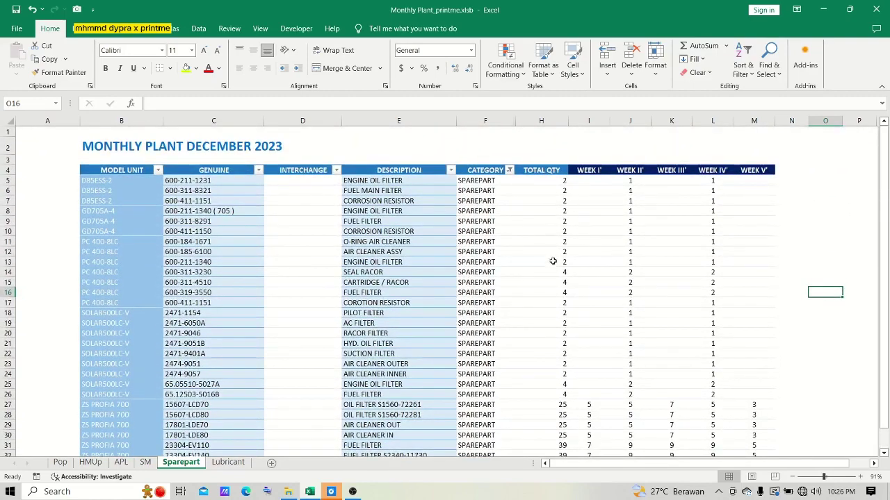
scroll(552, 257, "down", 2)
scroll(552, 254, "up", 2)
scroll(643, 303, "down", 4)
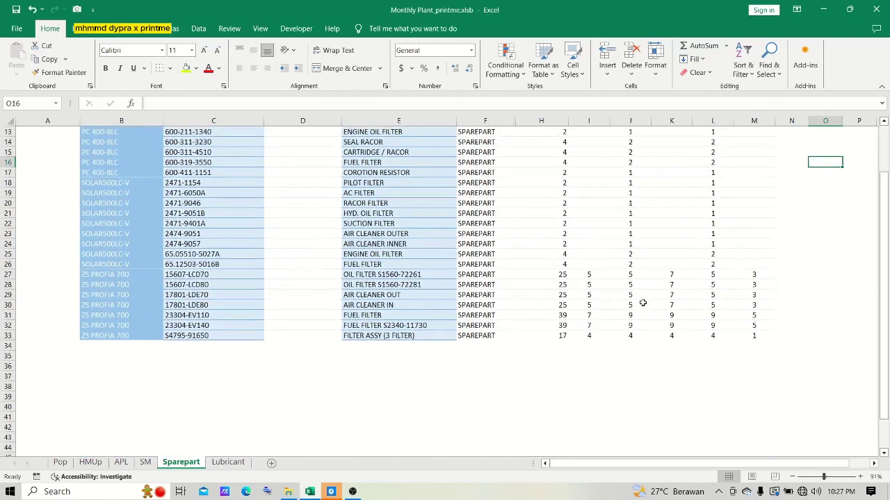
scroll(572, 287, "up", 4)
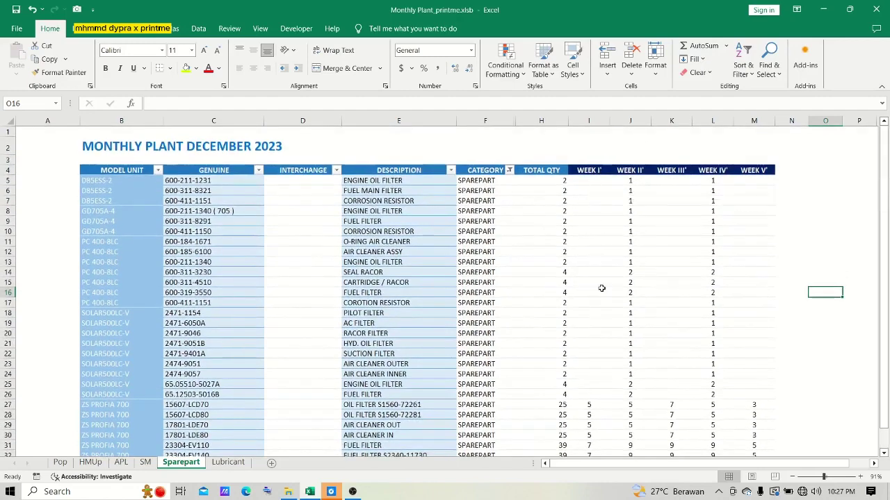
Examine the weekly quantities in the Sparepart list, including the week I values of the ZS PROFIA 700 rows
scroll(601, 288, "down", 4)
scroll(601, 288, "down", 1)
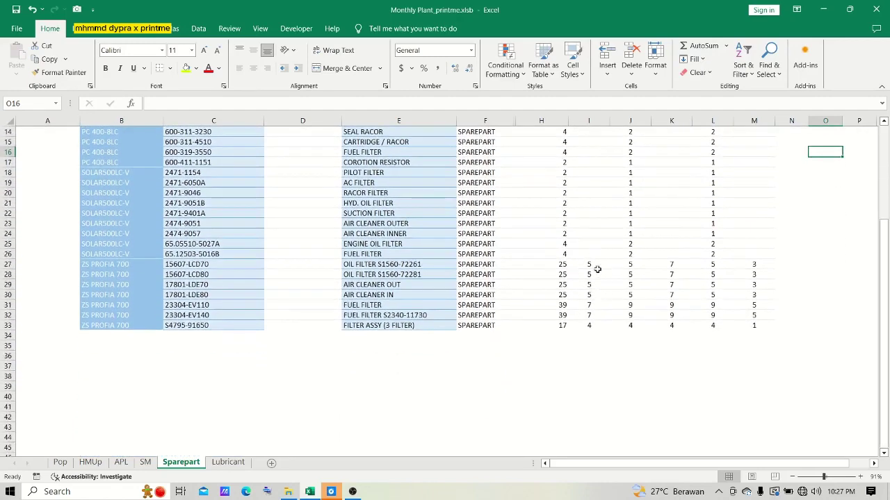
mouse_move(590, 265)
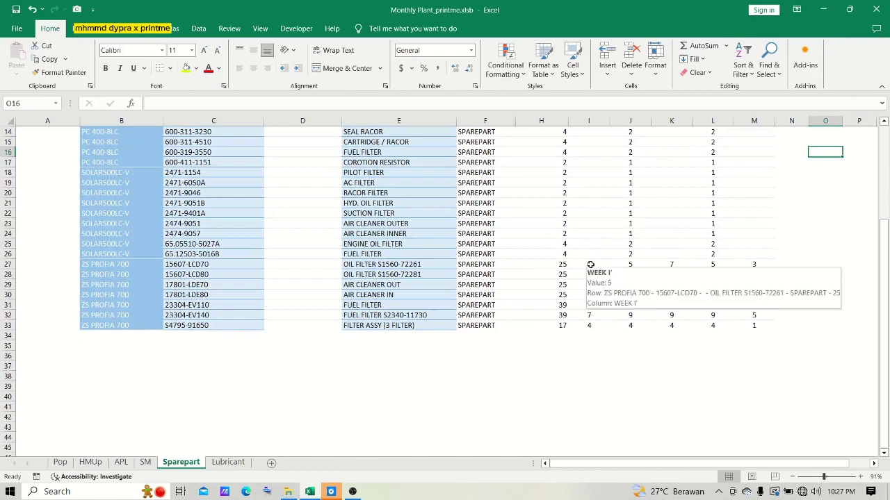
mouse_move(605, 285)
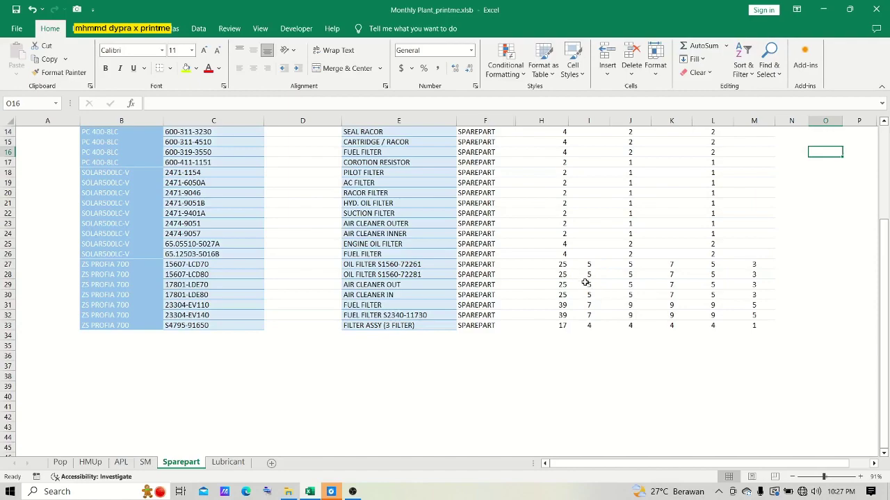
scroll(618, 336, "up", 4)
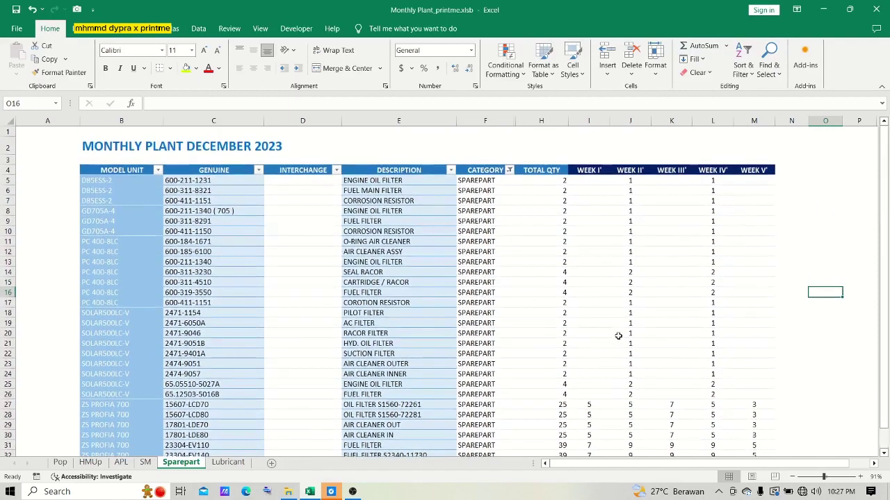
scroll(618, 336, "down", 7)
scroll(618, 336, "up", 6)
scroll(618, 335, "up", 1)
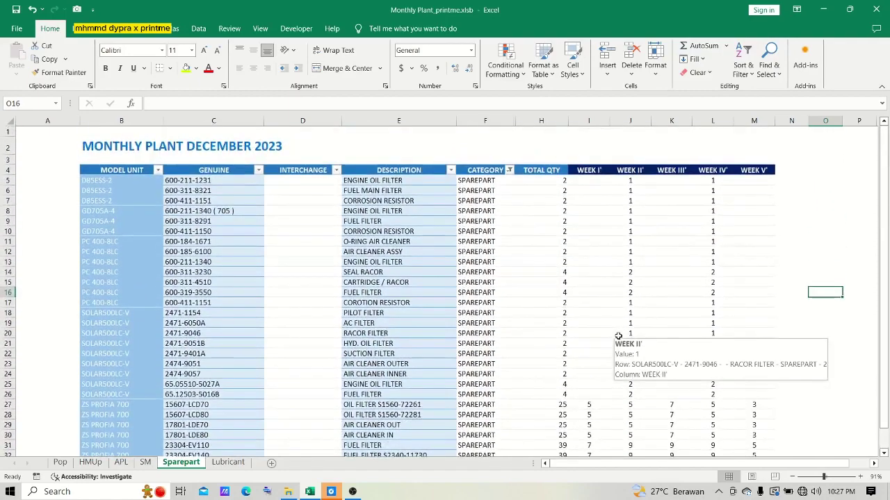
scroll(618, 336, "down", 2)
scroll(618, 335, "up", 2)
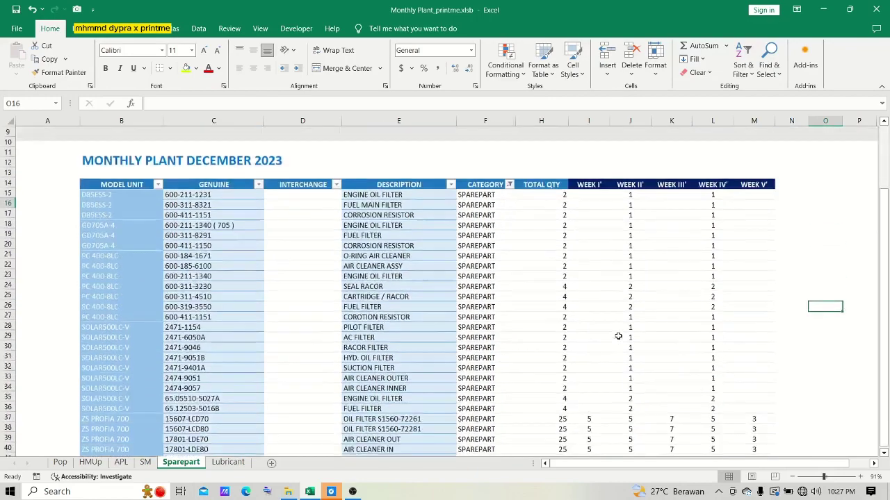
Select the TOTAL QTY column on the Sparepart sheet and review its quantities down to the last row
left_click(542, 120)
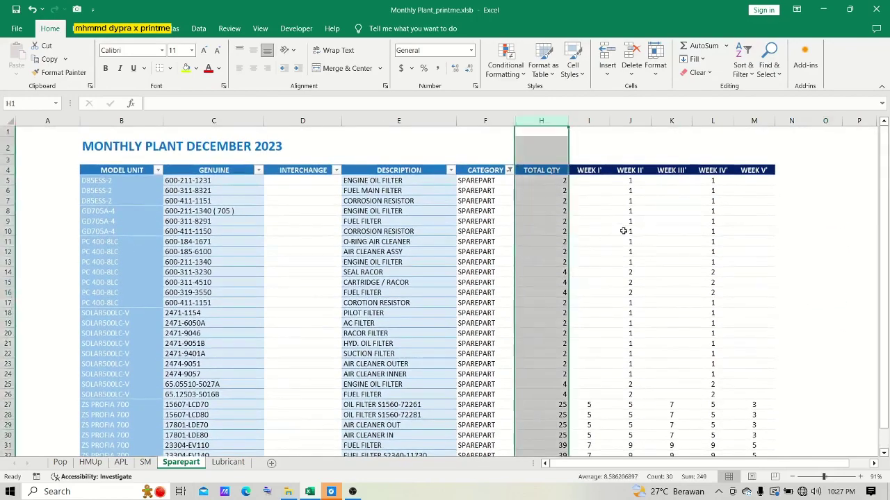
left_click_drag(589, 120, 541, 118)
scroll(521, 313, "down", 2)
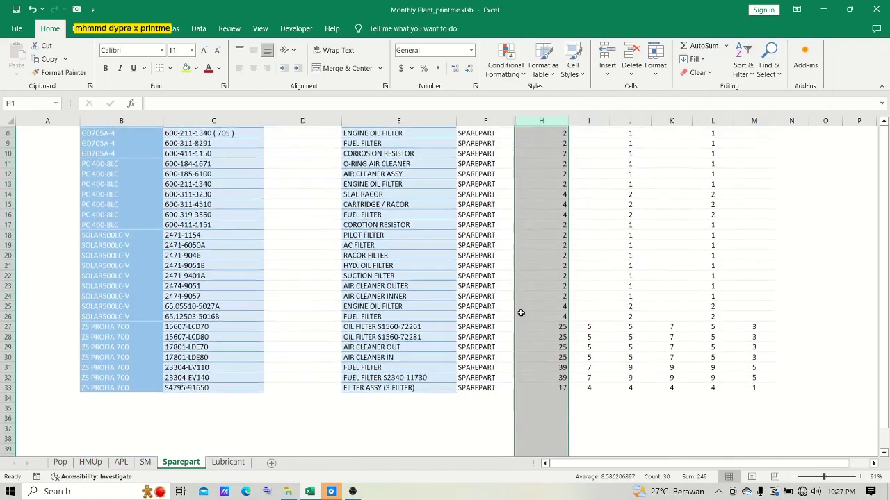
scroll(521, 313, "up", 2)
mouse_move(521, 312)
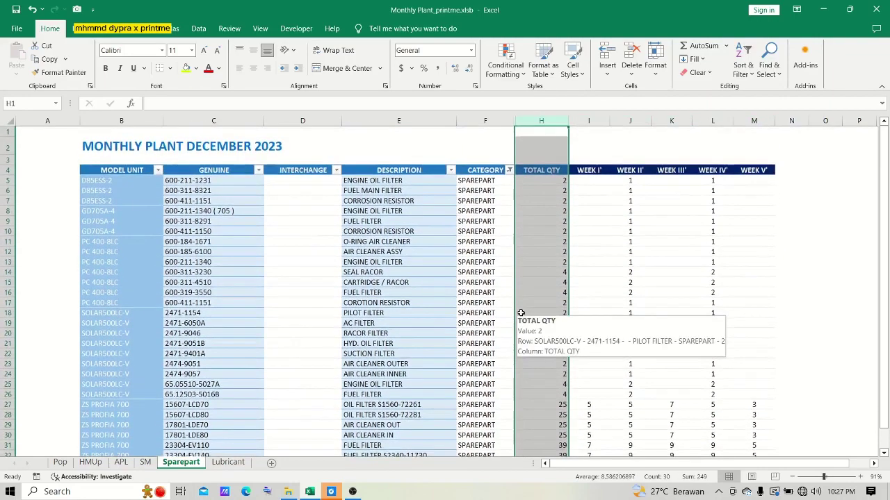
Open the Lubricant sheet and highlight the WEEK I' to WEEK V' columns to review the weekly lubricant quantities
left_click(228, 462)
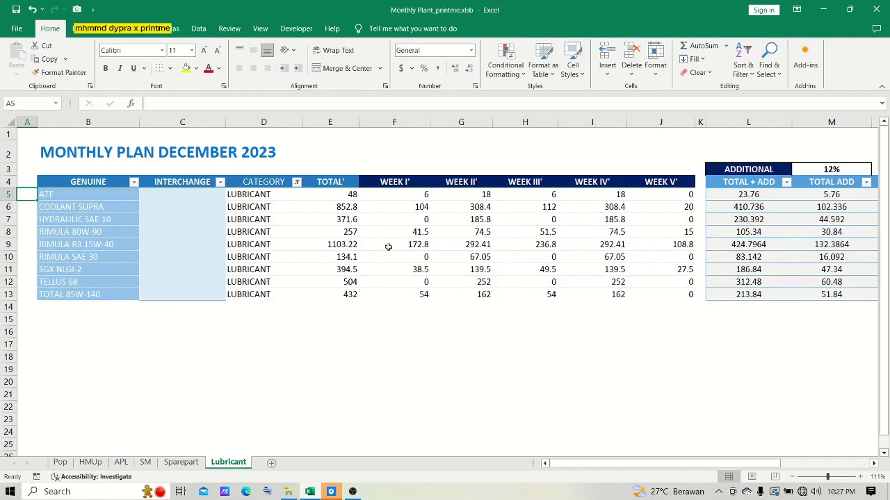
mouse_move(348, 199)
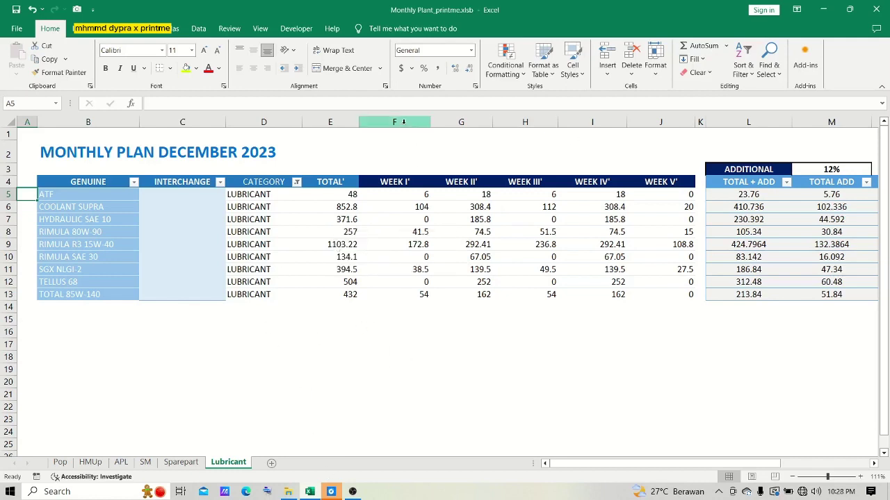
left_click_drag(403, 124, 632, 128)
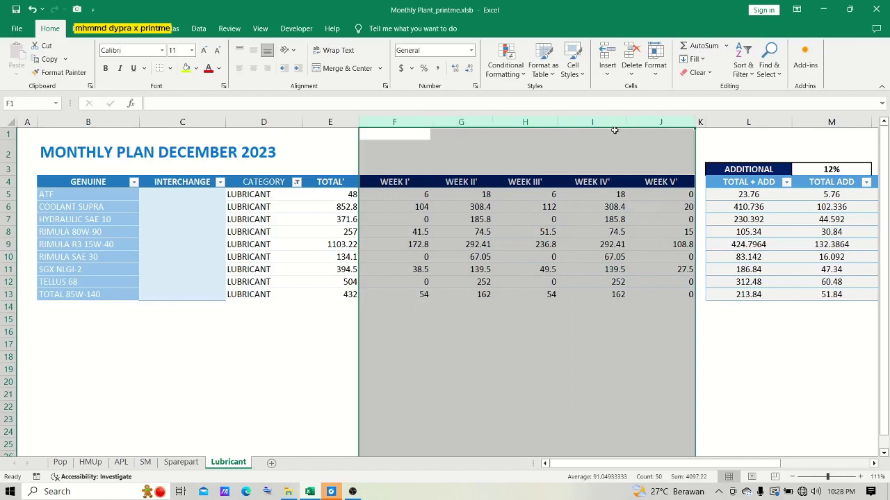
left_click(194, 376)
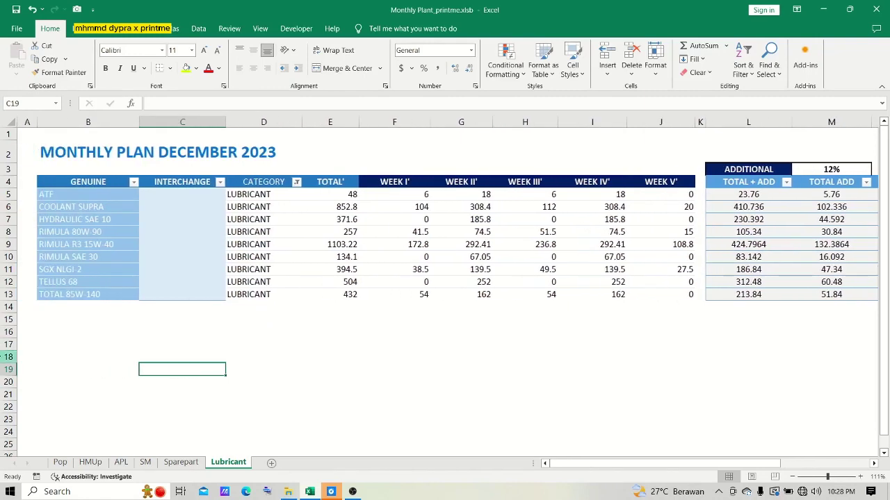
Examine the ADDITIONAL 12% table on the Lubricant sheet and compare its weekly values with the main plan's weekly quantities
scroll(333, 398, "right", 2)
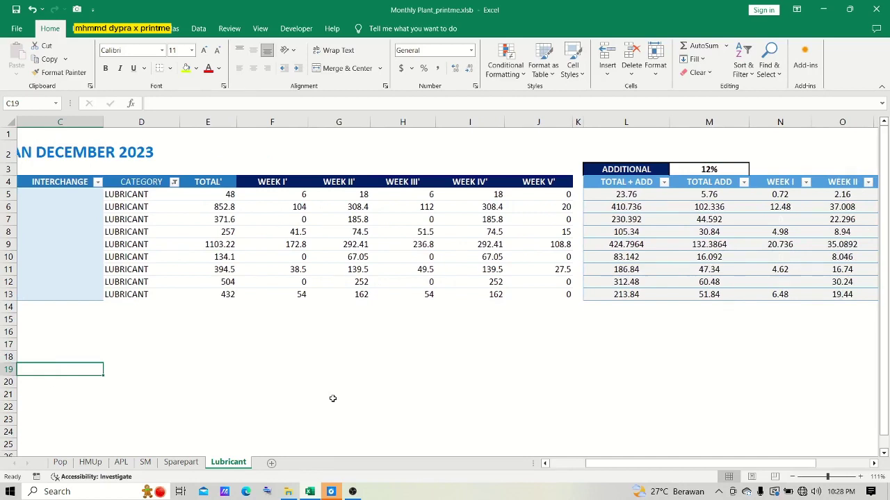
scroll(333, 399, "right", 4)
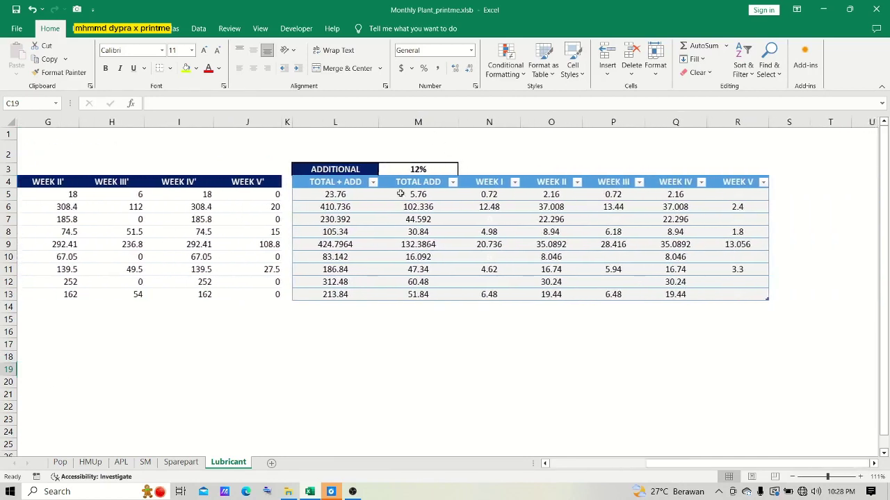
left_click(446, 157)
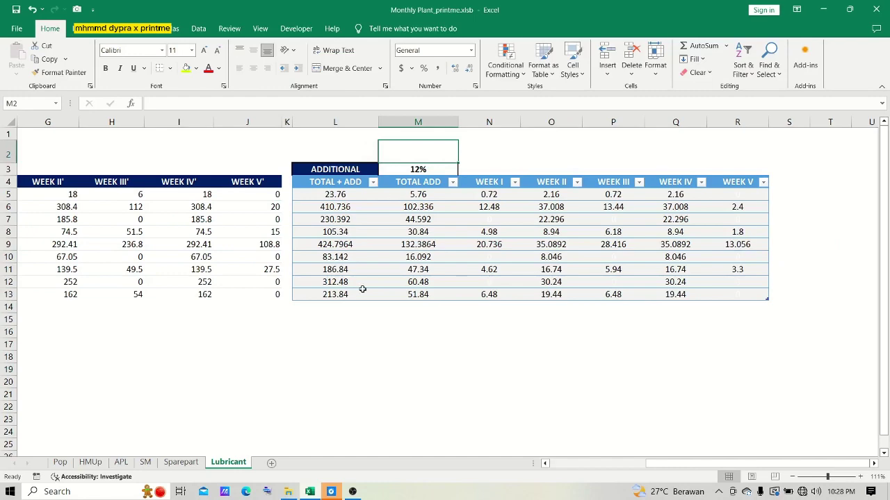
scroll(362, 289, "left", 5)
scroll(362, 289, "right", 2)
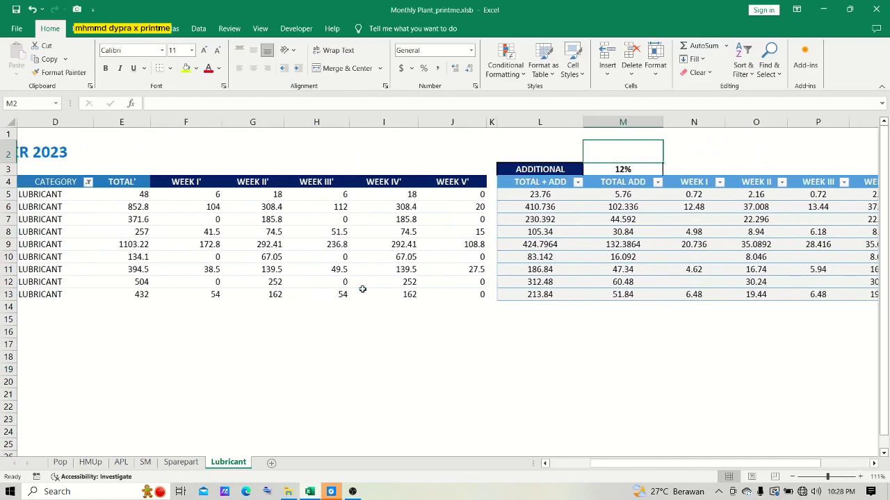
scroll(361, 365, "left", 4)
scroll(429, 331, "right", 4)
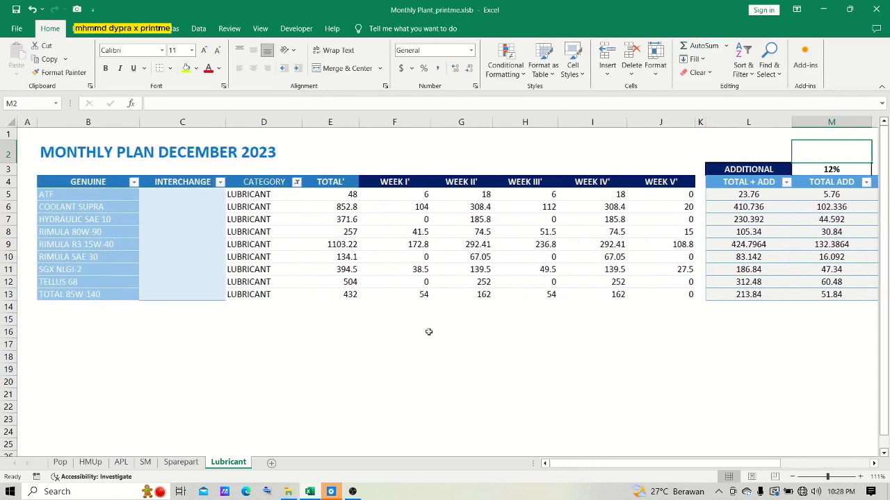
scroll(459, 327, "left", 1)
scroll(419, 251, "right", 4)
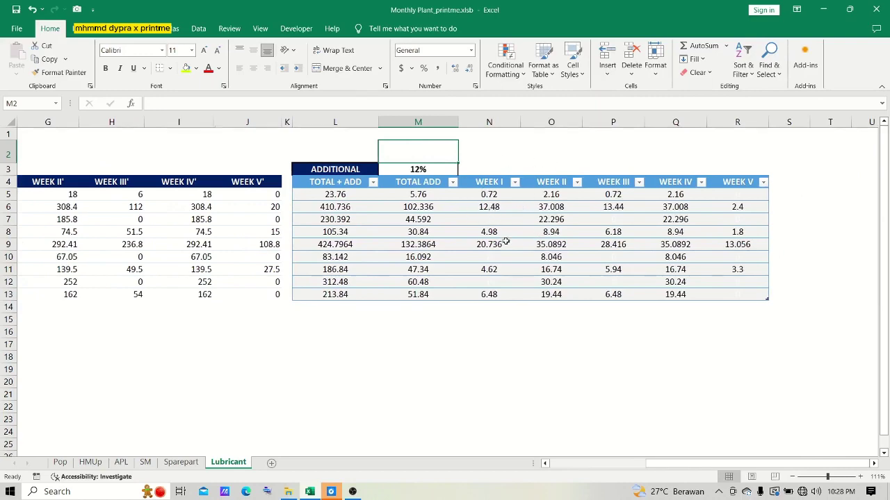
scroll(442, 387, "left", 1)
scroll(442, 387, "left", 2)
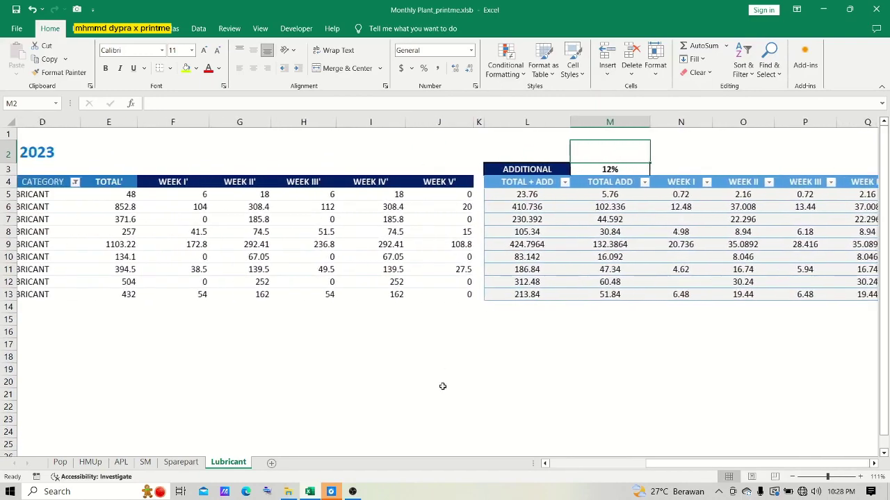
Calculate =6*12% in cell L20 as a check of the ATF week I addition, and clear the cell
scroll(442, 386, "right", 1)
left_click(442, 384)
type("=")
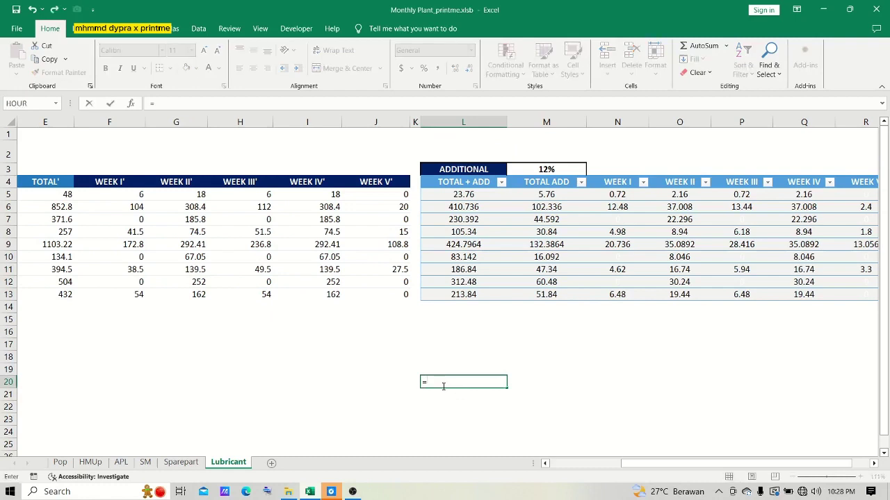
type("6*12%")
key("ctrl+Return")
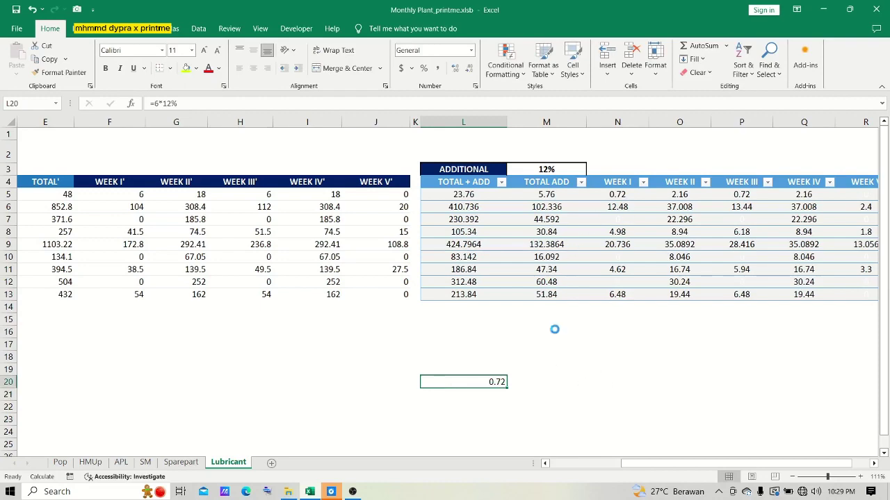
key("Delete")
Compare the TOTAL + ADD, TOTAL ADD and WEEK I to WEEK V additions with the base lubricant plan
scroll(590, 216, "right", 3)
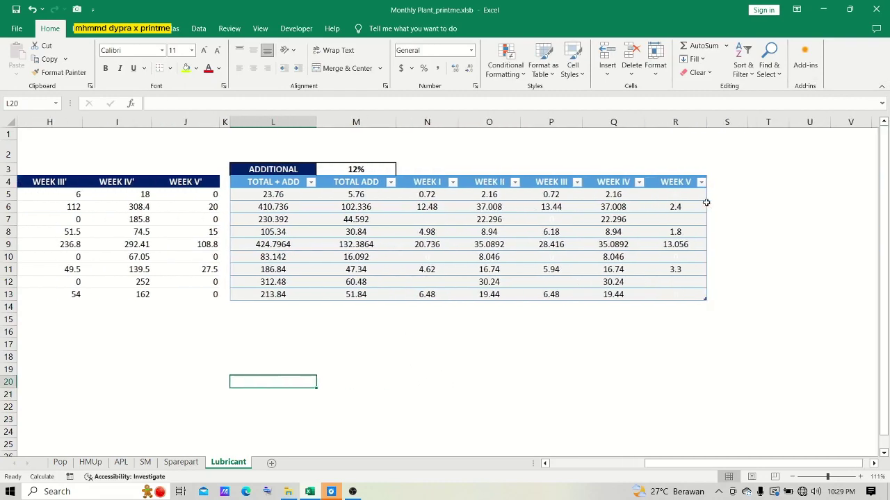
scroll(590, 216, "left", 5)
scroll(590, 216, "right", 2)
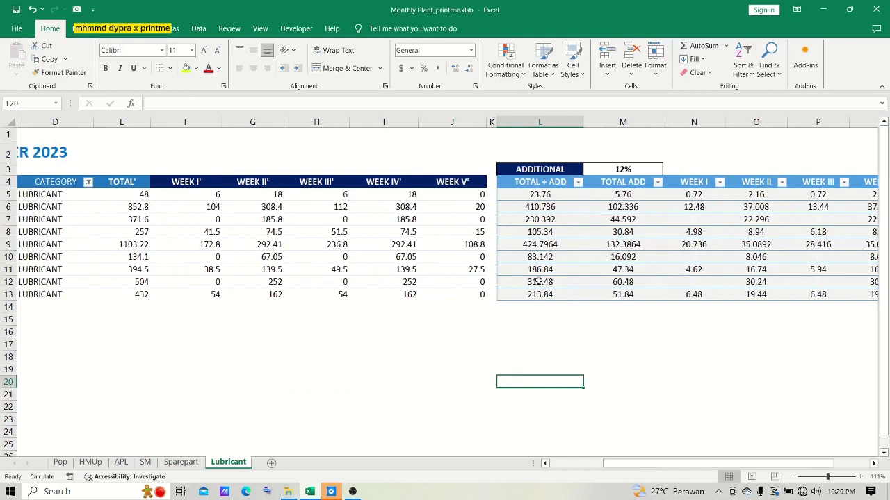
scroll(539, 281, "right", 3)
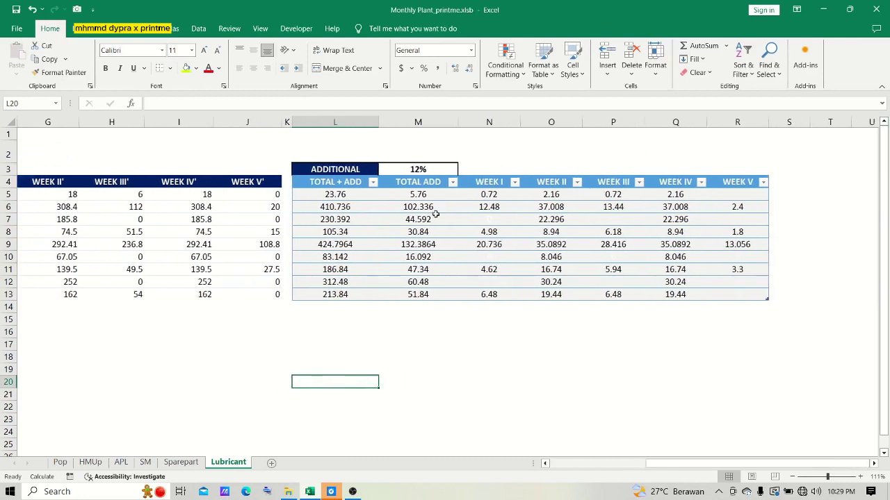
scroll(336, 218, "left", 1)
scroll(337, 218, "left", 2)
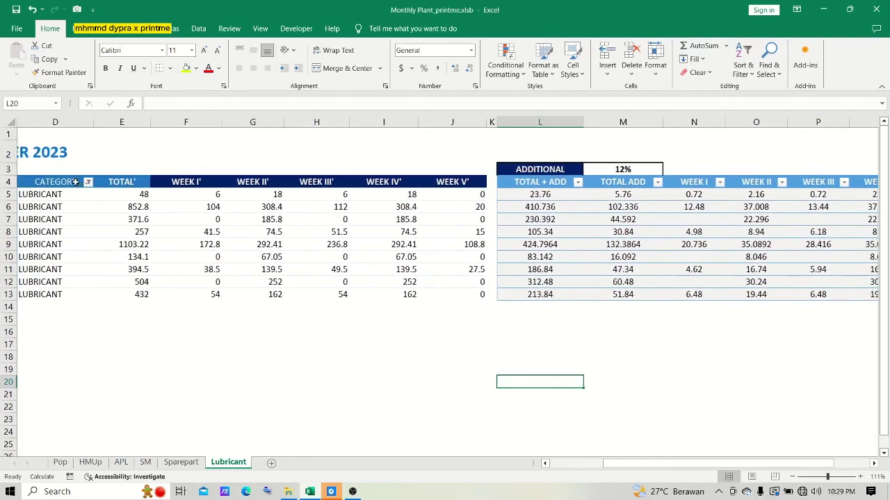
scroll(471, 173, "right", 3)
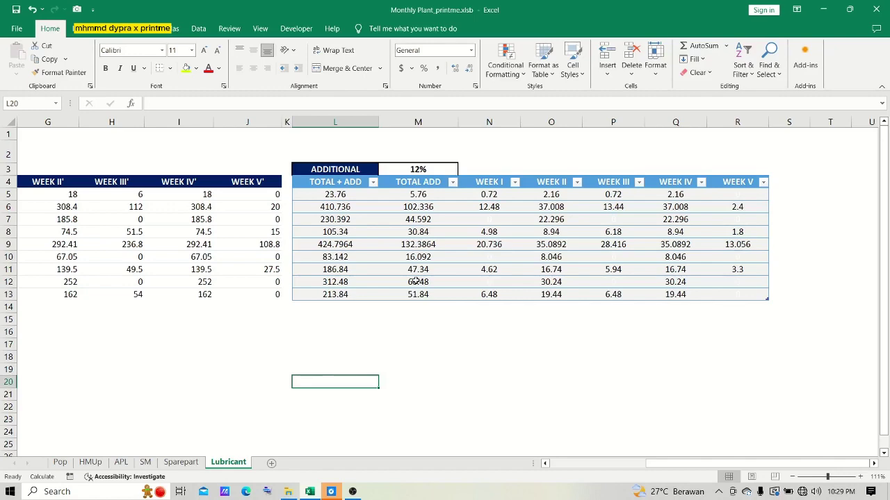
scroll(415, 281, "left", 3)
scroll(415, 281, "right", 4)
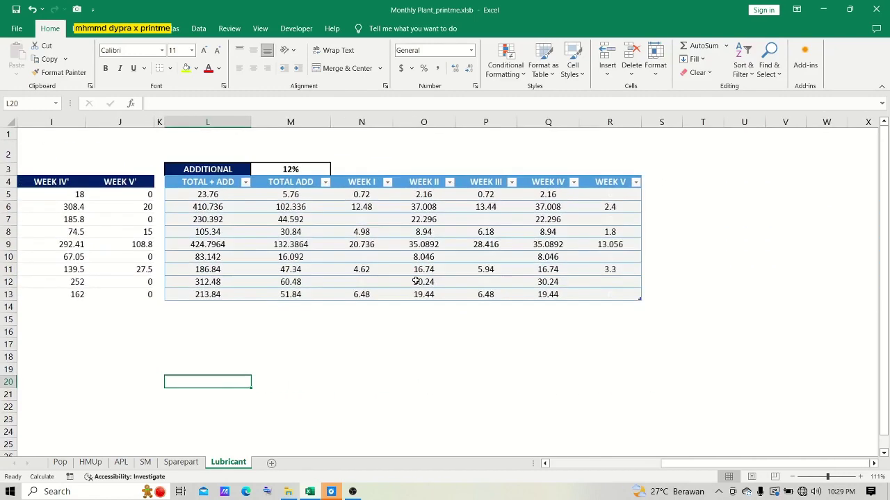
Highlight the ADDITIONAL 12% block L2:R16 on the Lubricant sheet and review it alongside the December 2023 lubricant plan
left_click_drag(185, 154, 596, 335)
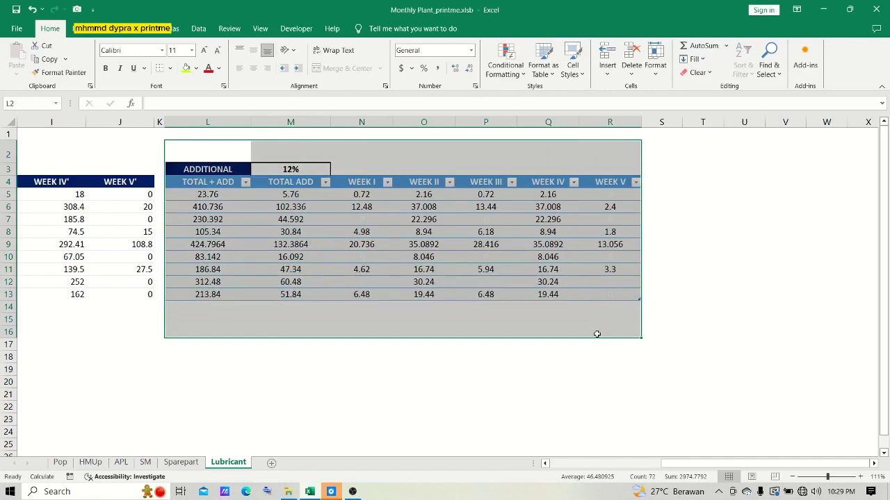
scroll(435, 387, "left", 5)
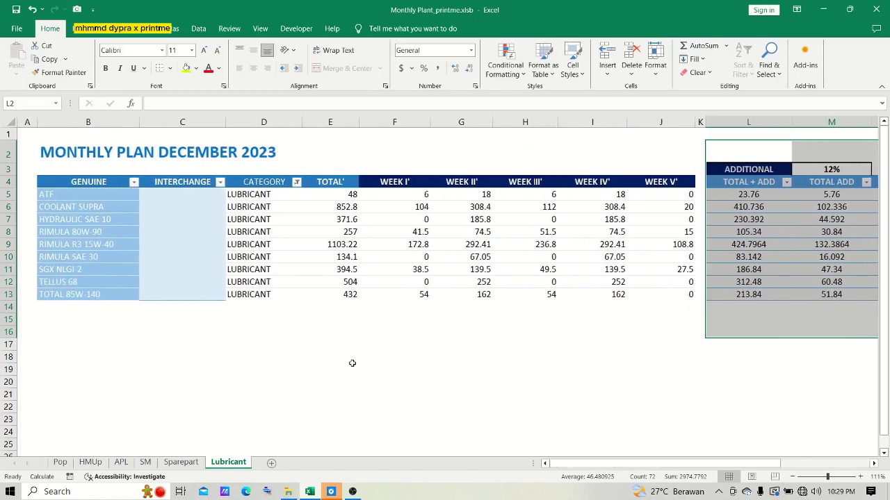
left_click(353, 364)
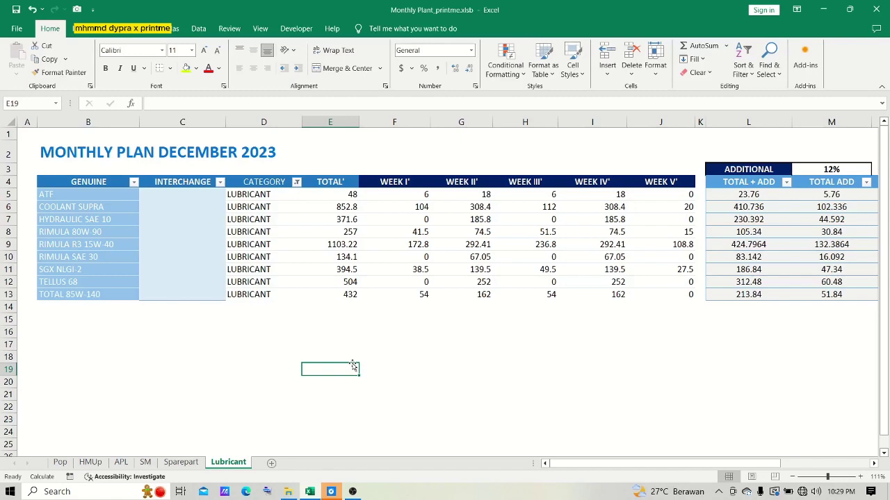
scroll(353, 366, "right", 3)
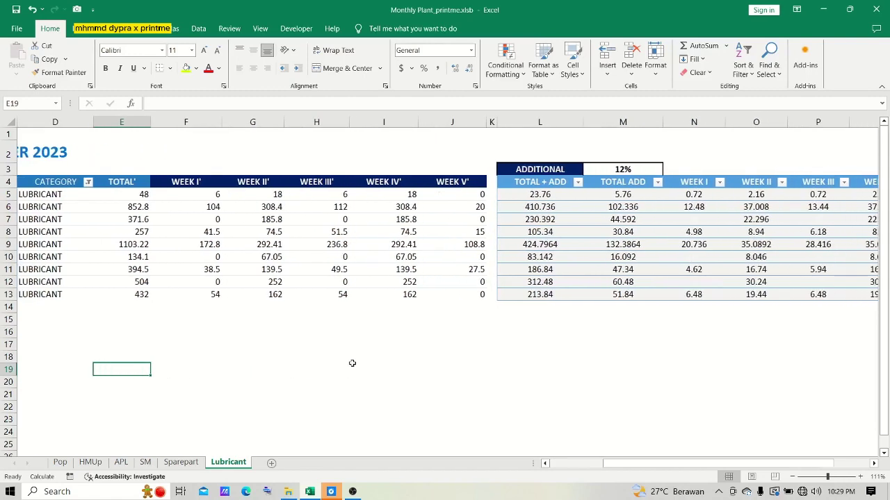
scroll(352, 363, "right", 2)
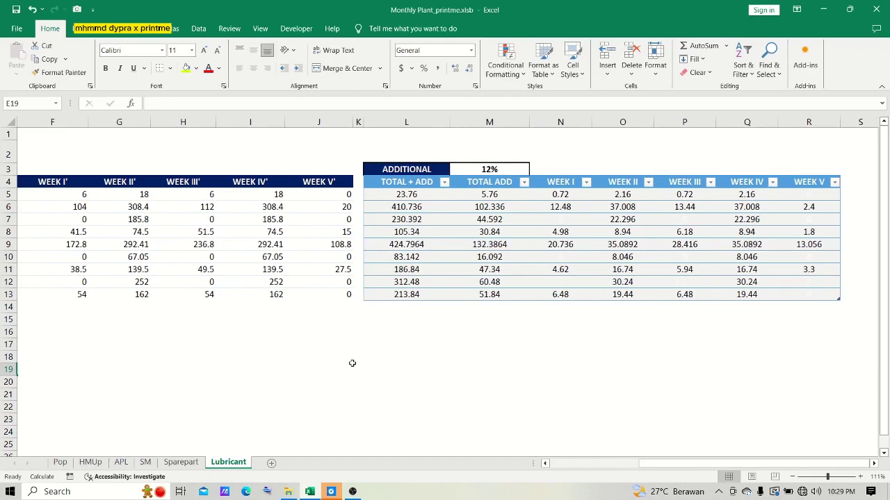
scroll(352, 364, "right", 3)
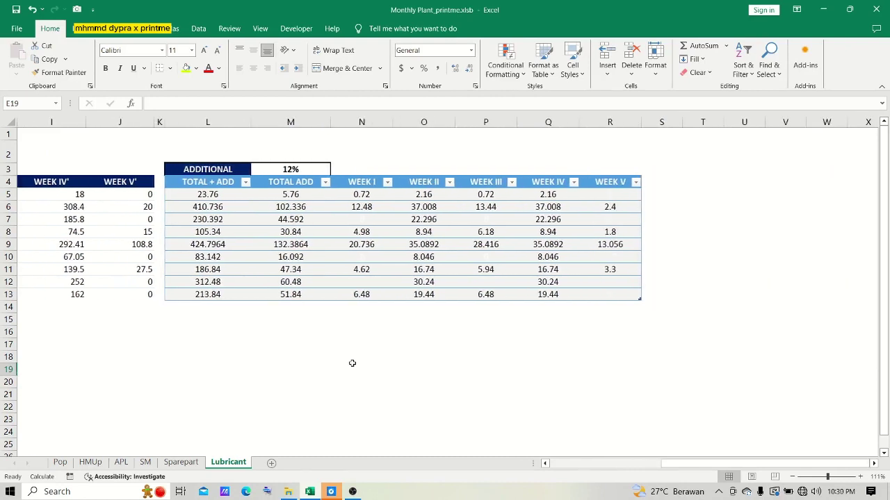
scroll(307, 377, "left", 8)
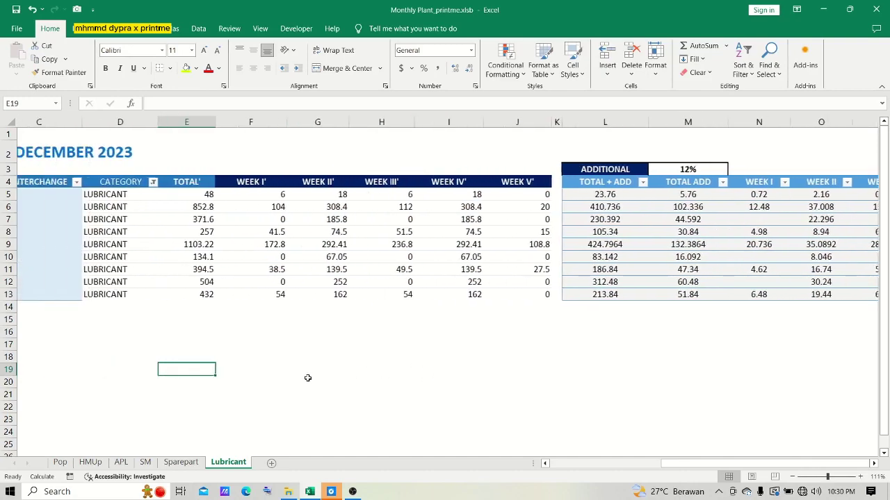
Open the SM sheet and examine the maintenance schedule's SERVICE I to SERVICE IV dates, PM types and weeks
left_click(146, 462)
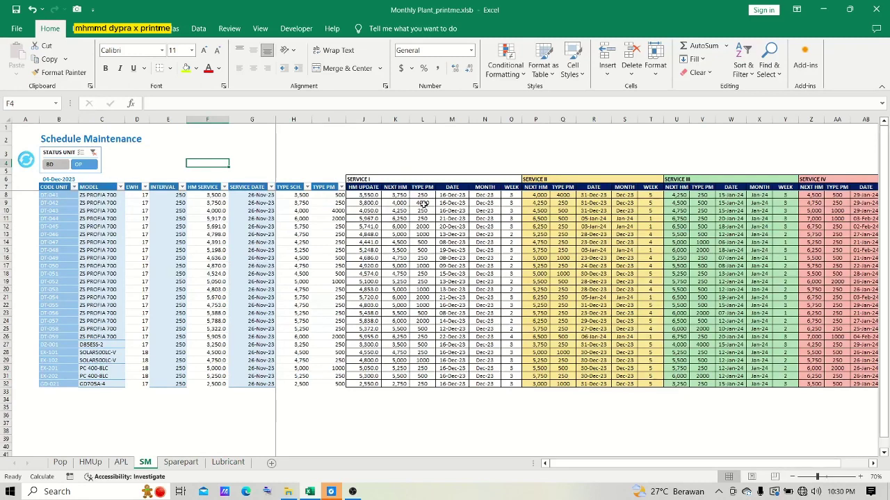
scroll(424, 203, "right", 3)
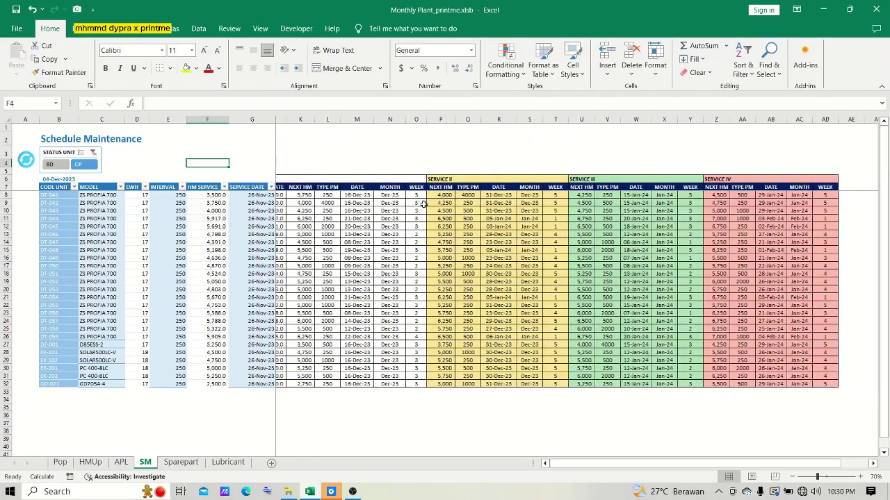
scroll(423, 204, "left", 3)
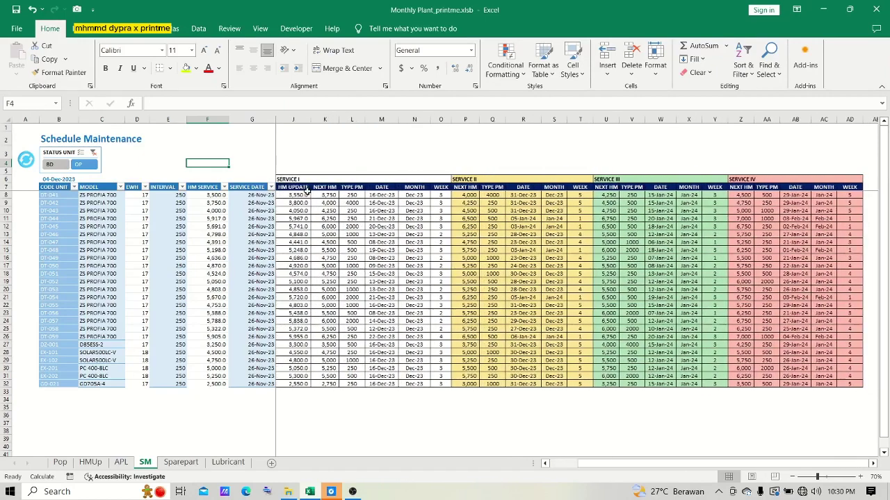
scroll(327, 204, "left", 2)
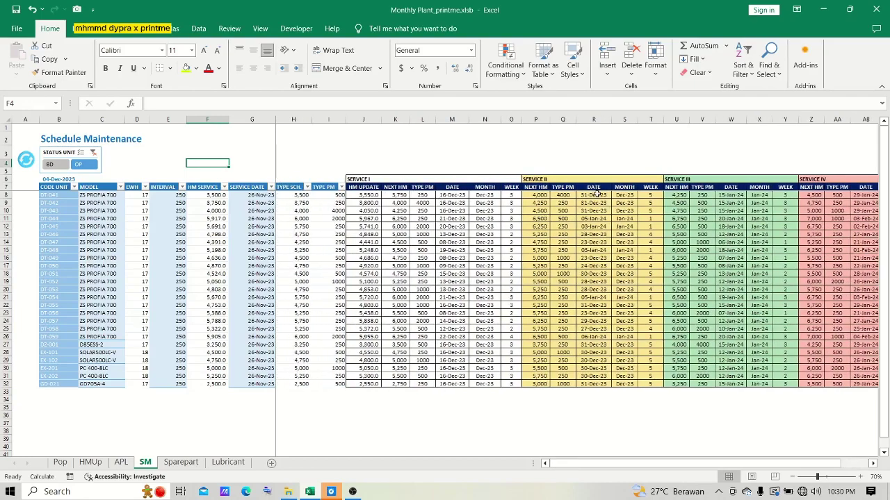
scroll(738, 200, "right", 5)
scroll(740, 201, "left", 4)
Revisit the Sparepart sheet's weekly quantities and return to the Lubricant sheet's monthly plan
left_click(181, 462)
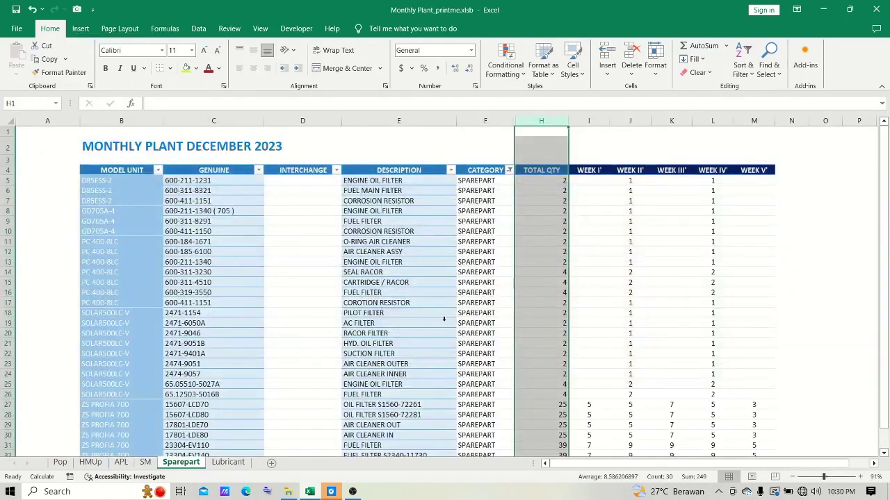
left_click(228, 462)
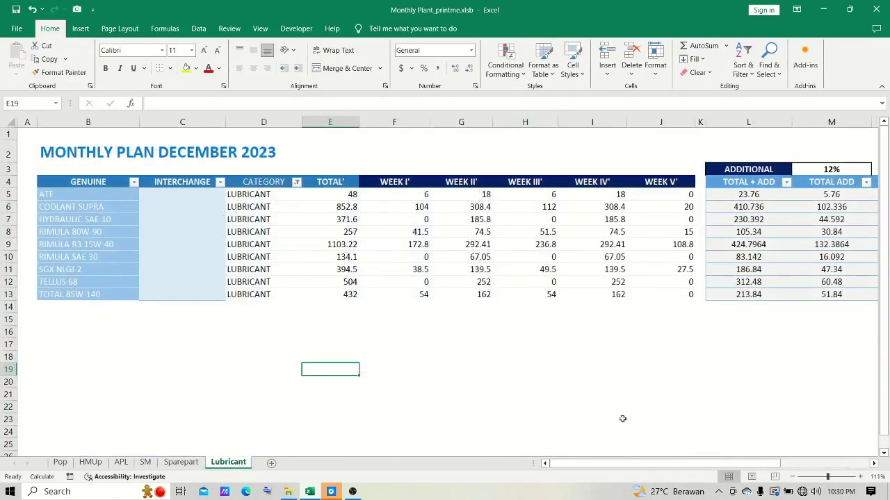
left_click(567, 397)
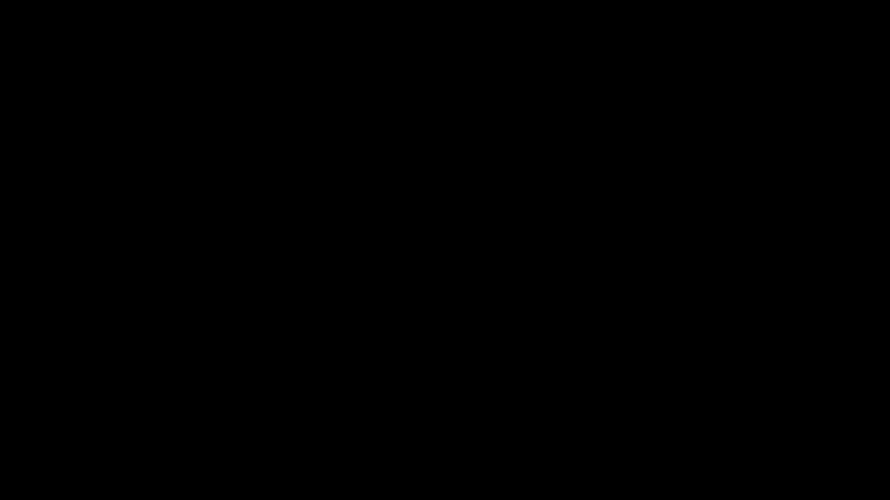